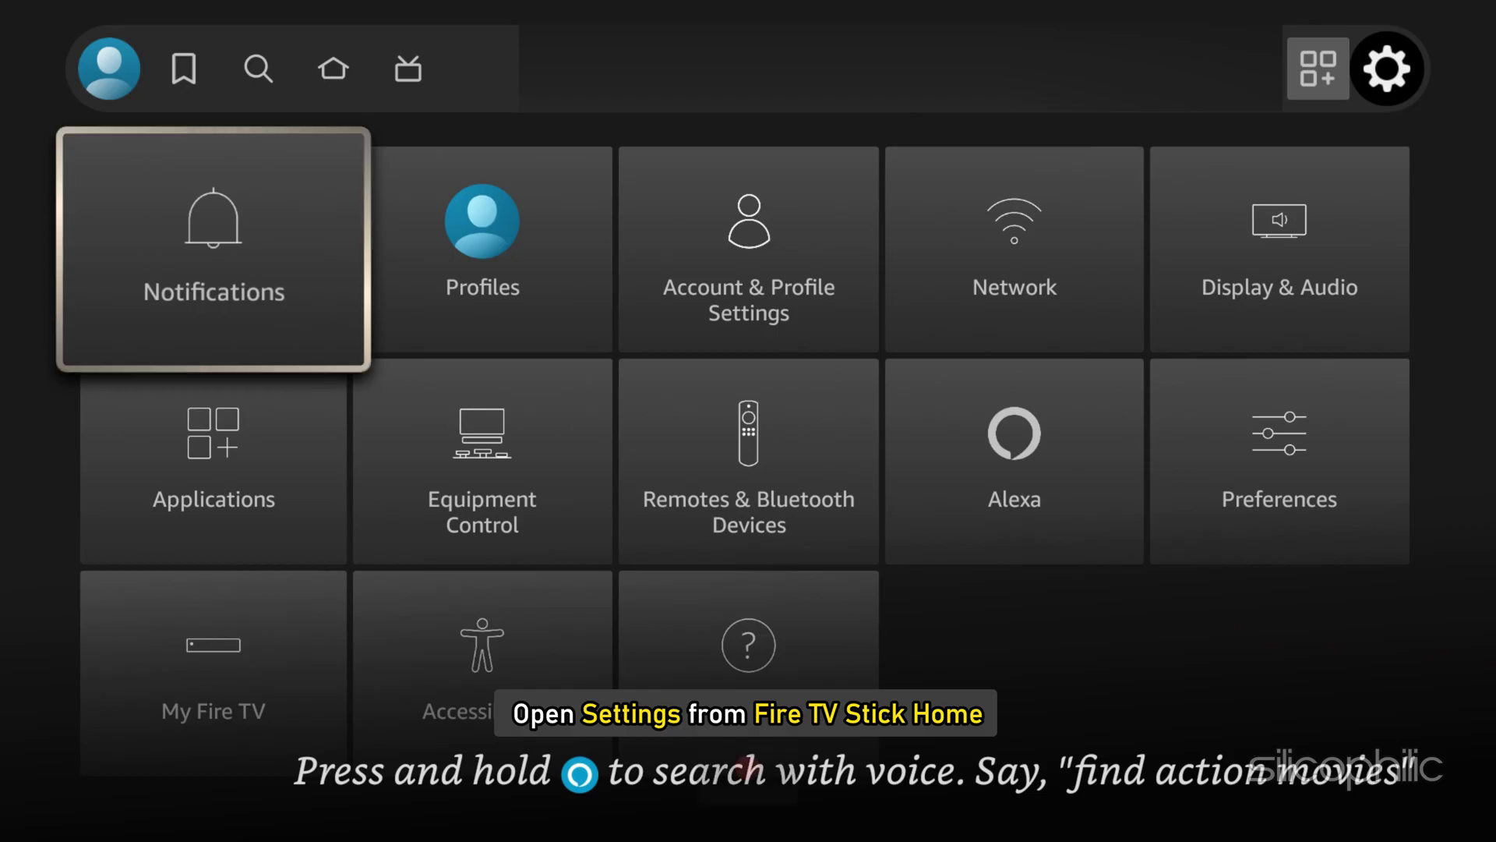
- Open the network settings and check the connected network's status
left_click(482, 250)
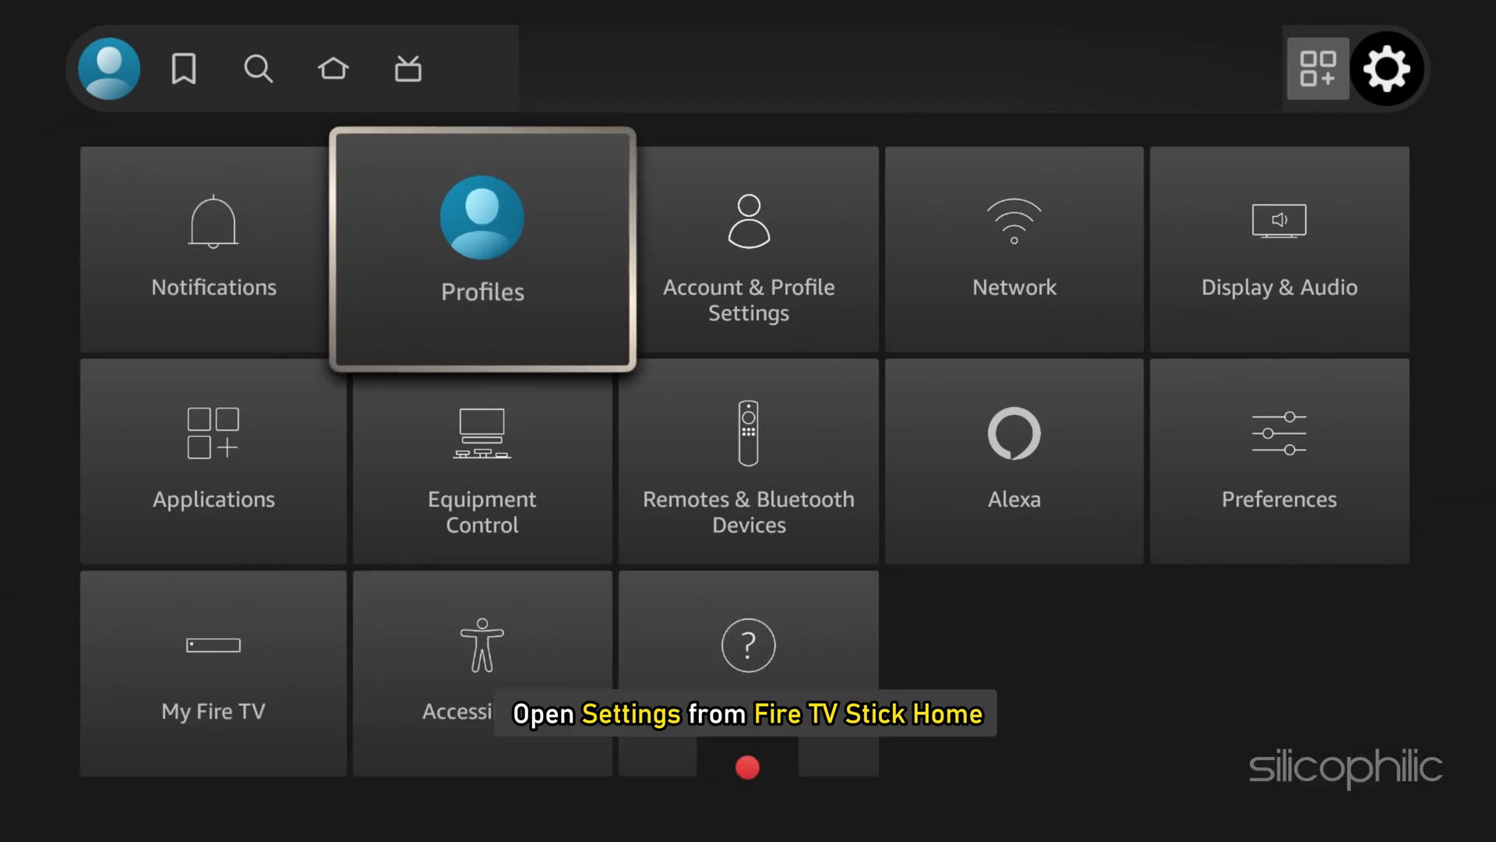
left_click(1014, 250)
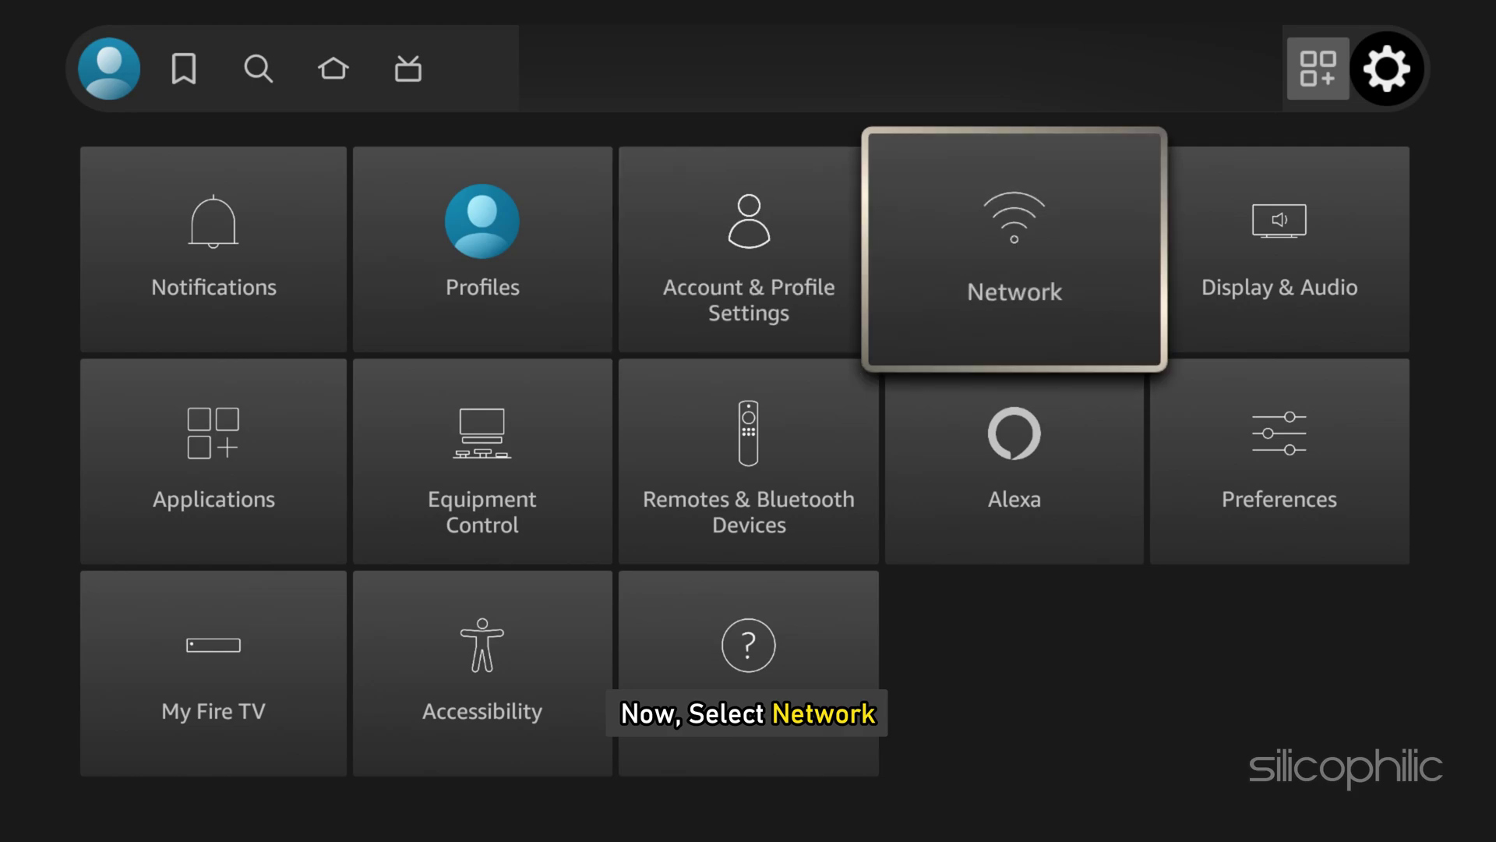
key("Return")
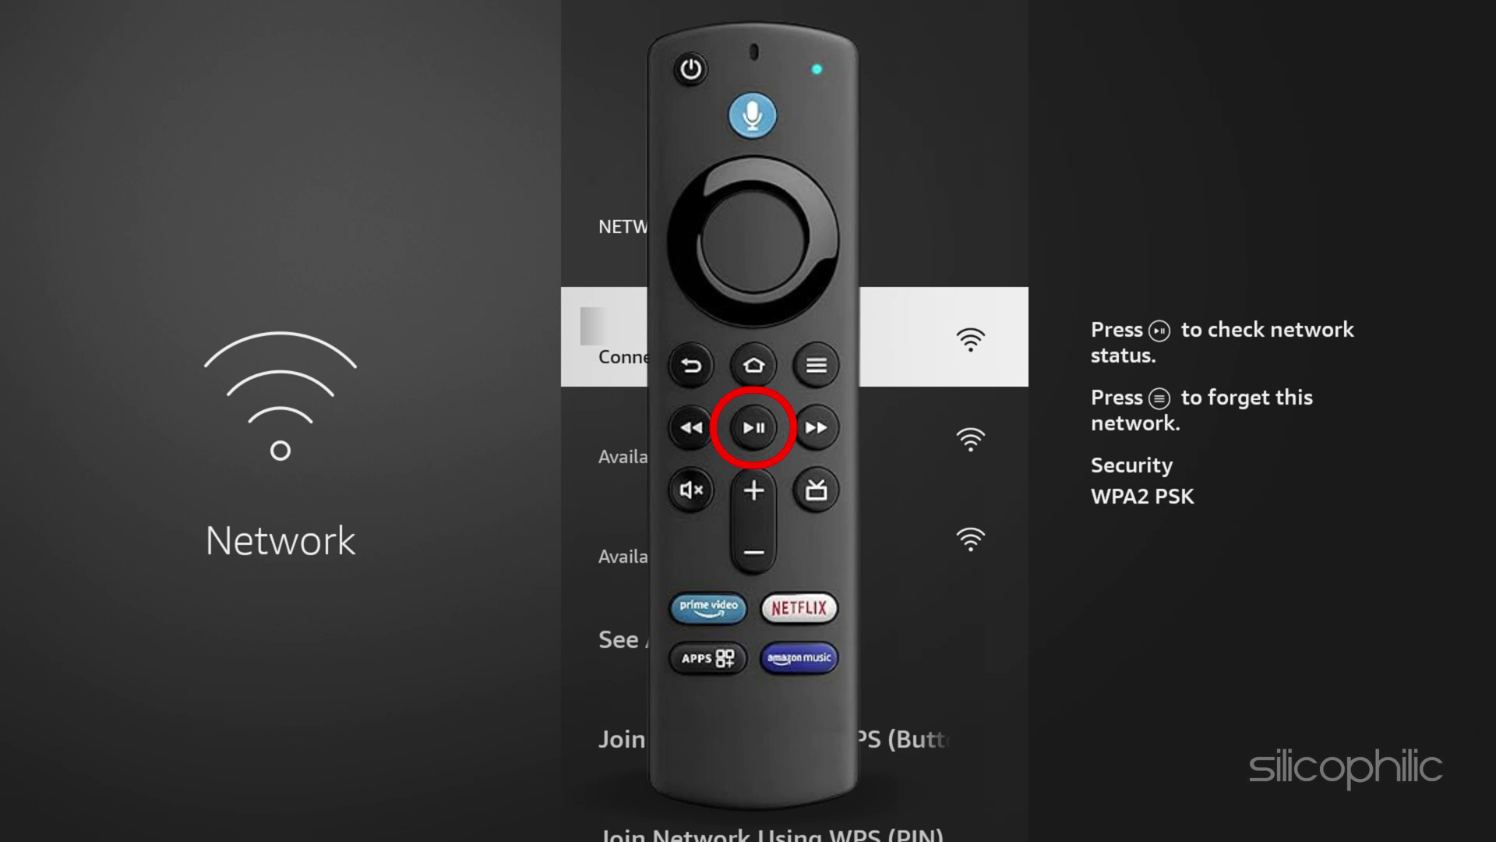
key("XF86AudioPlay")
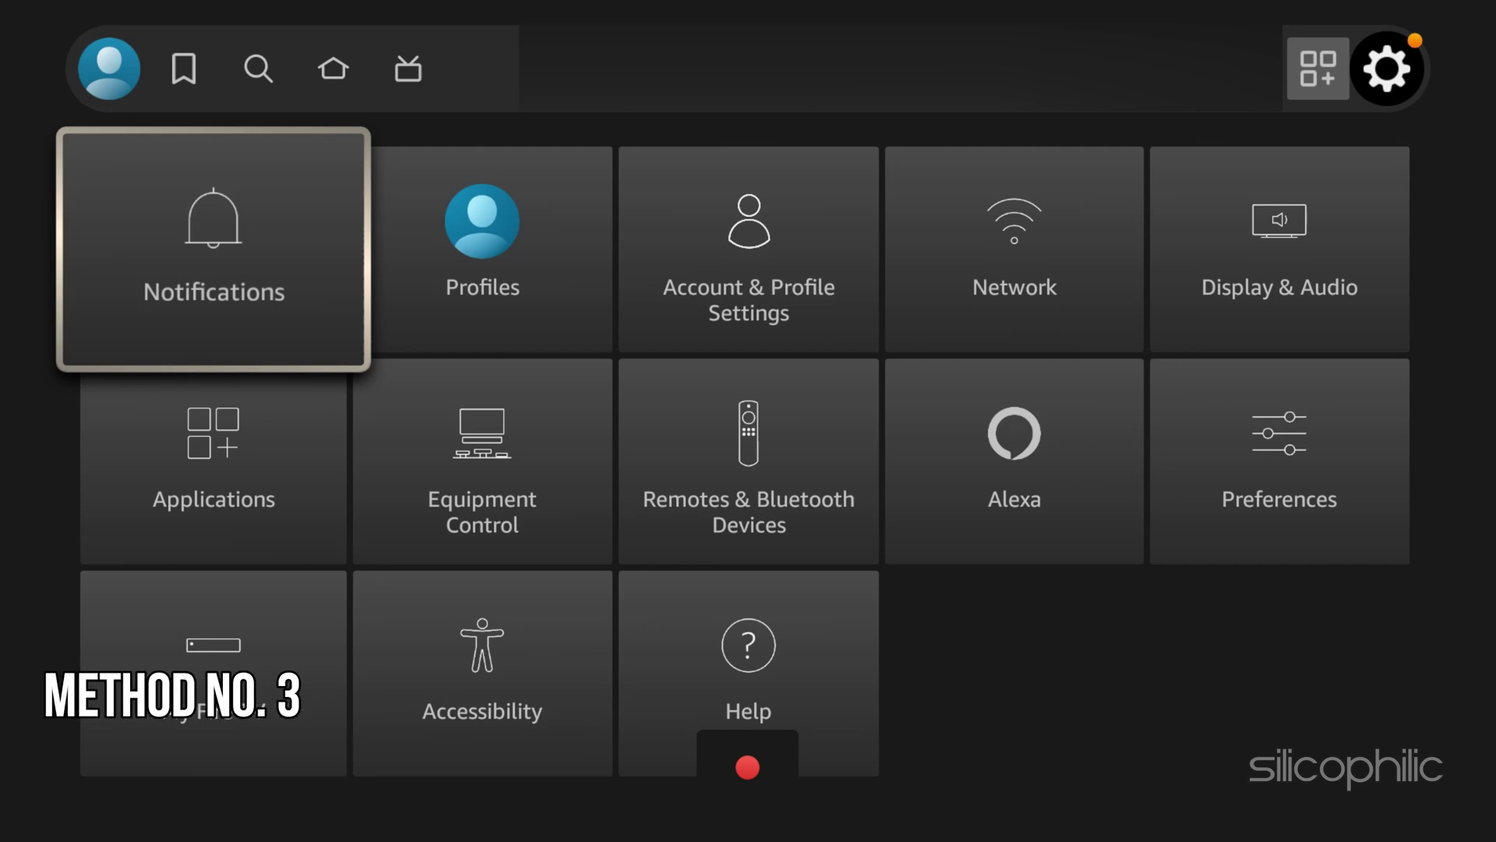
- Open the account and profile settings and highlight Sync Amazon Content
key("Right")
key("Right")
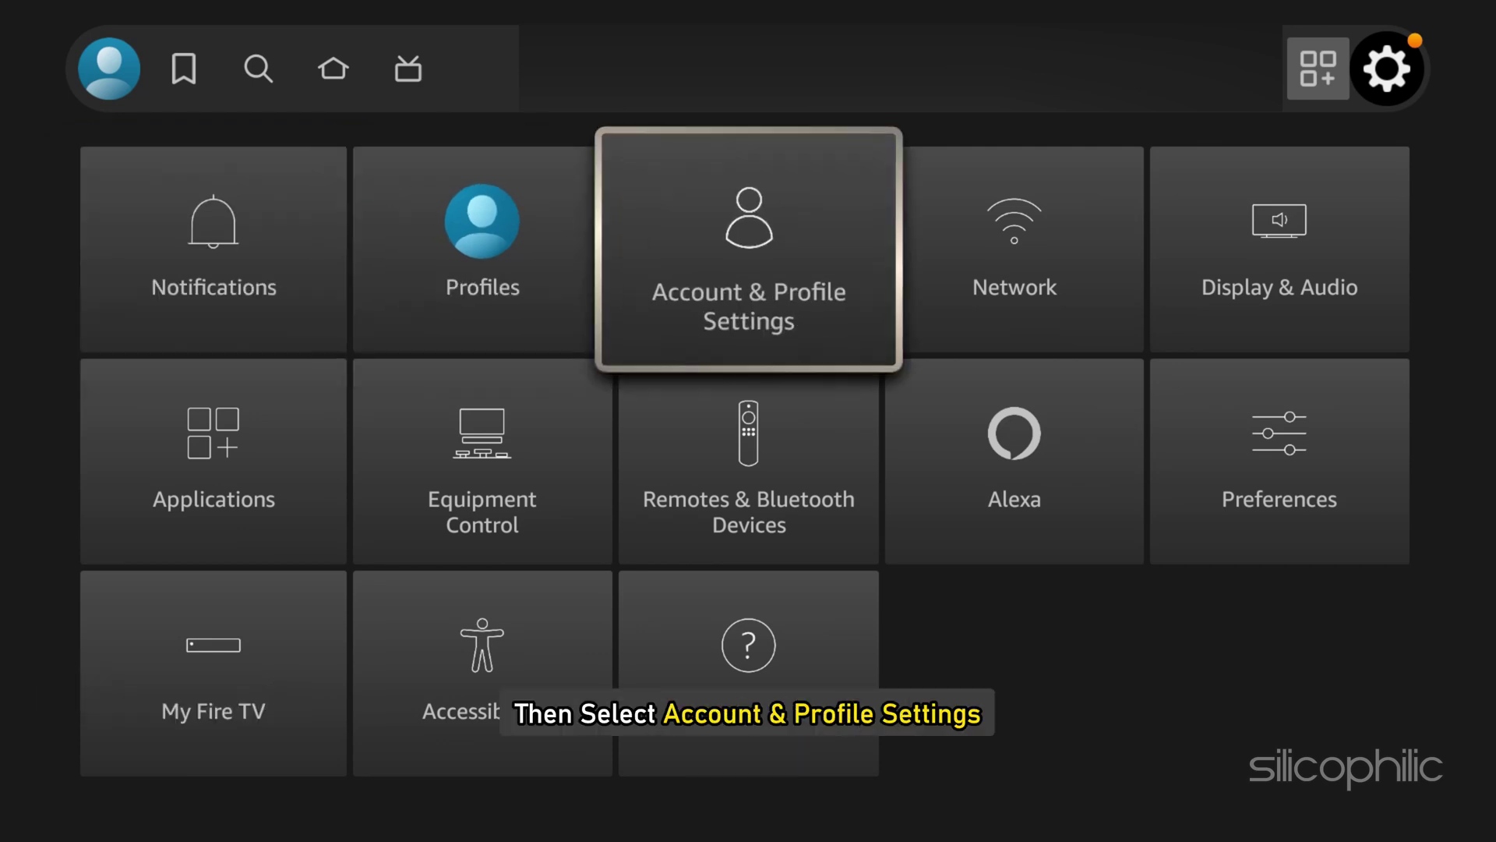
key("Return")
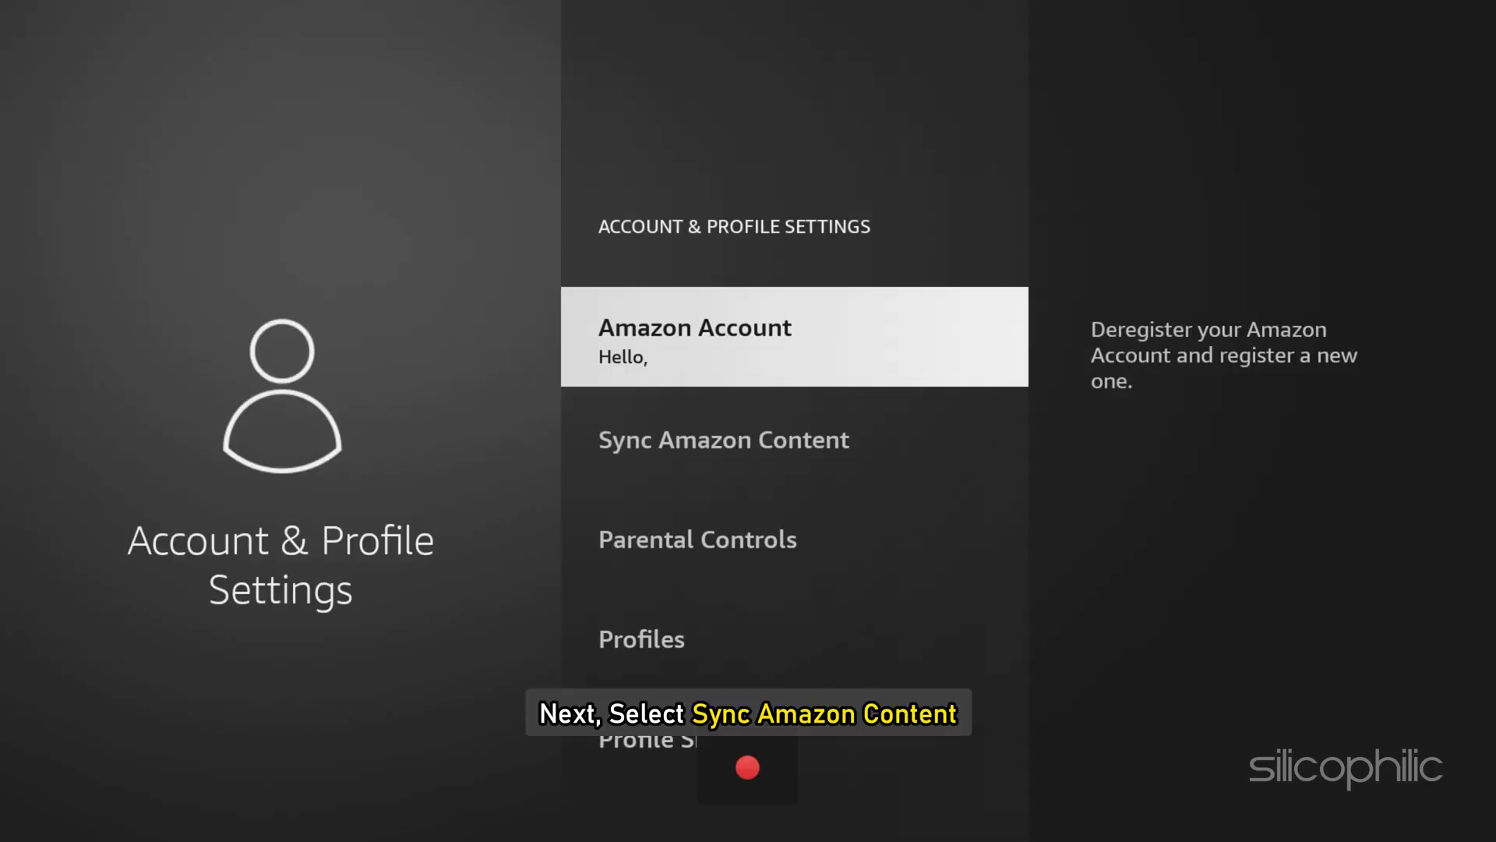
key("Down")
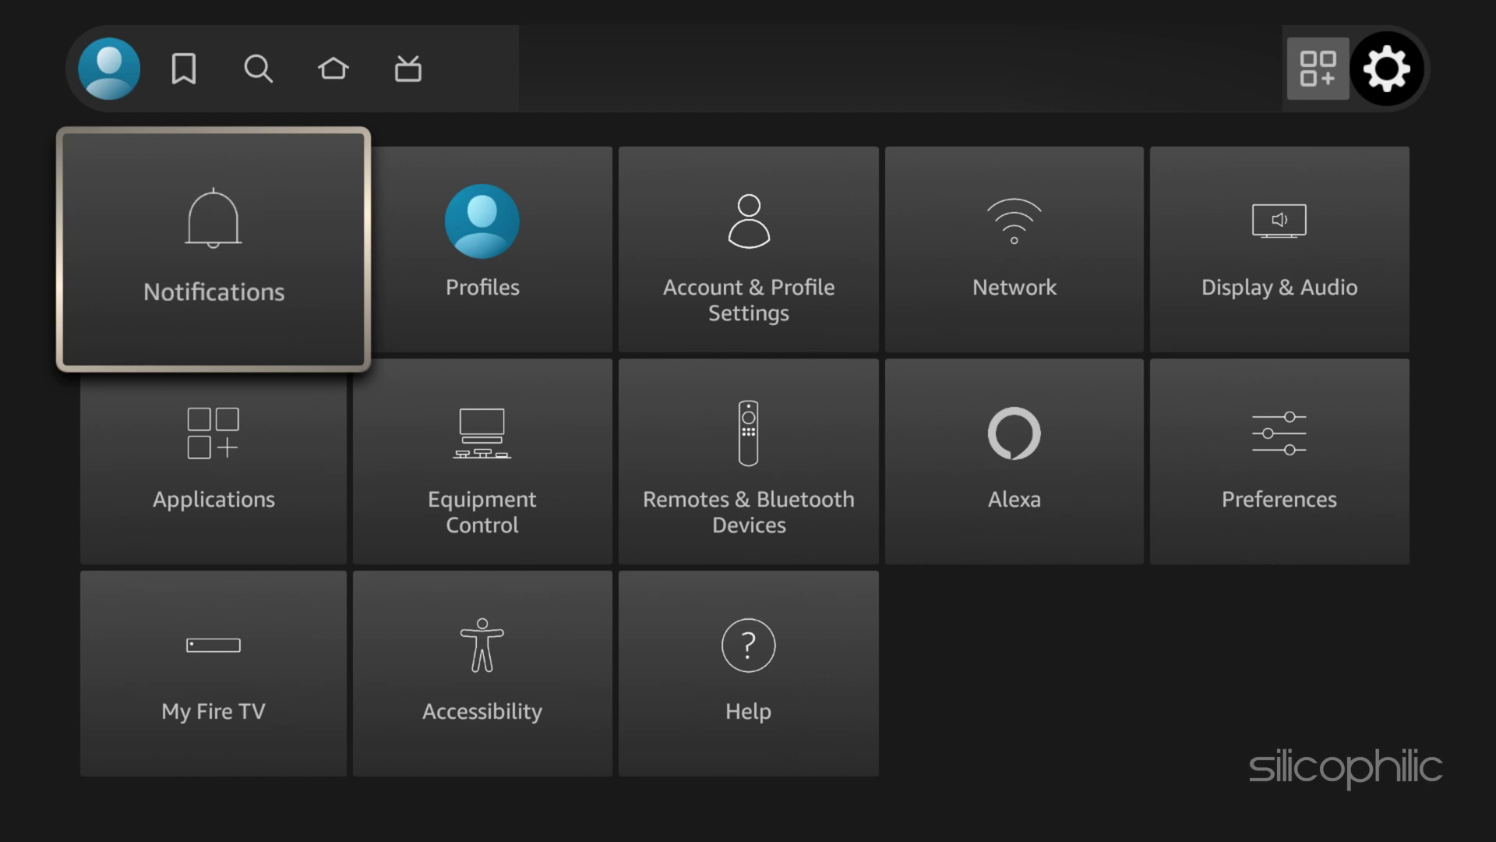
- Open the problematic app under Applications > Manage Installed Applications and highlight Clear cache
key("Down")
key("Down")
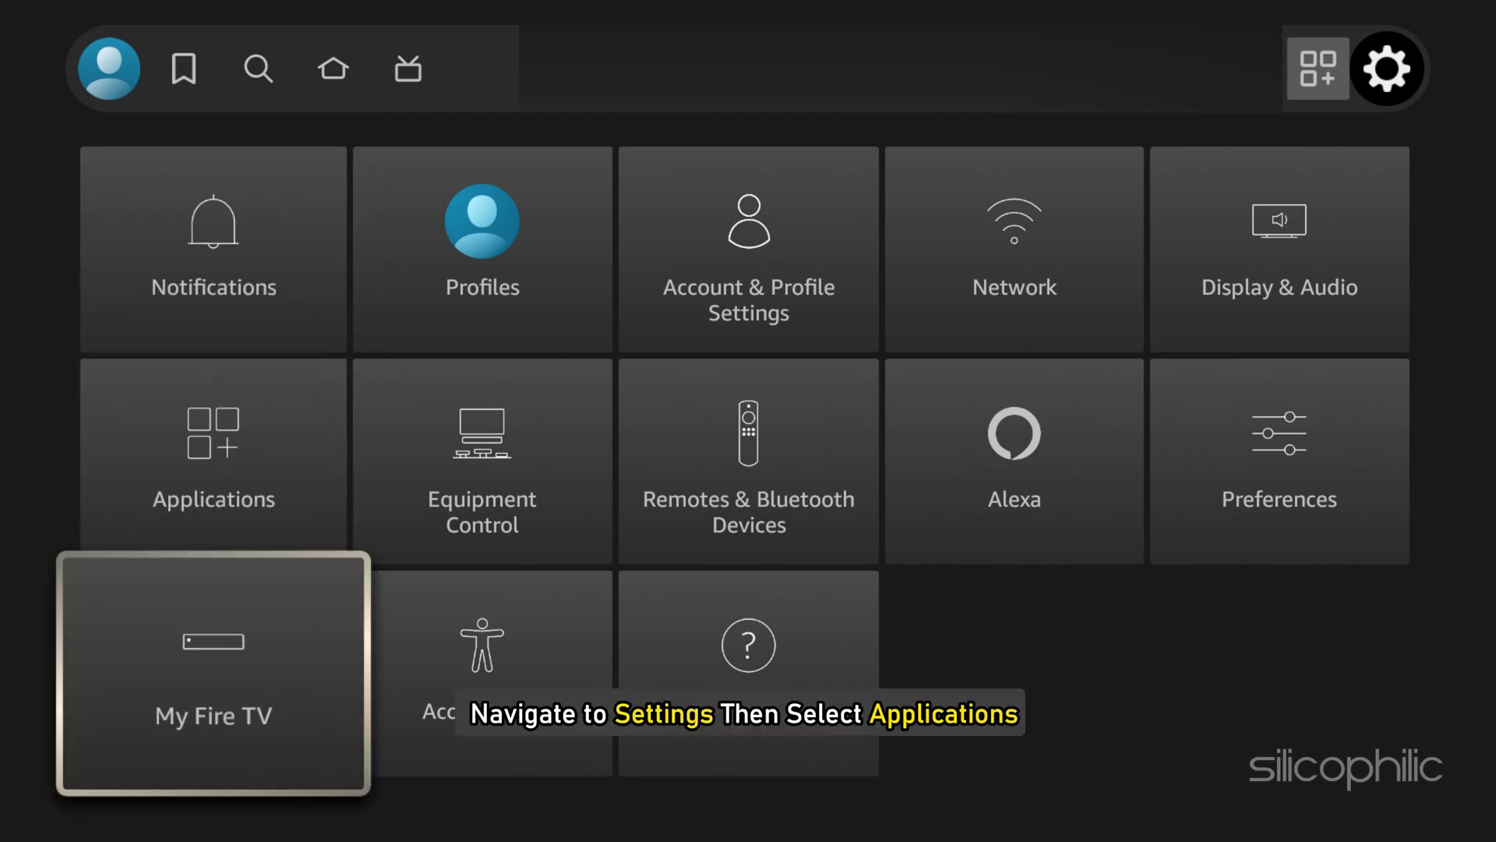
key("Up")
key("Return")
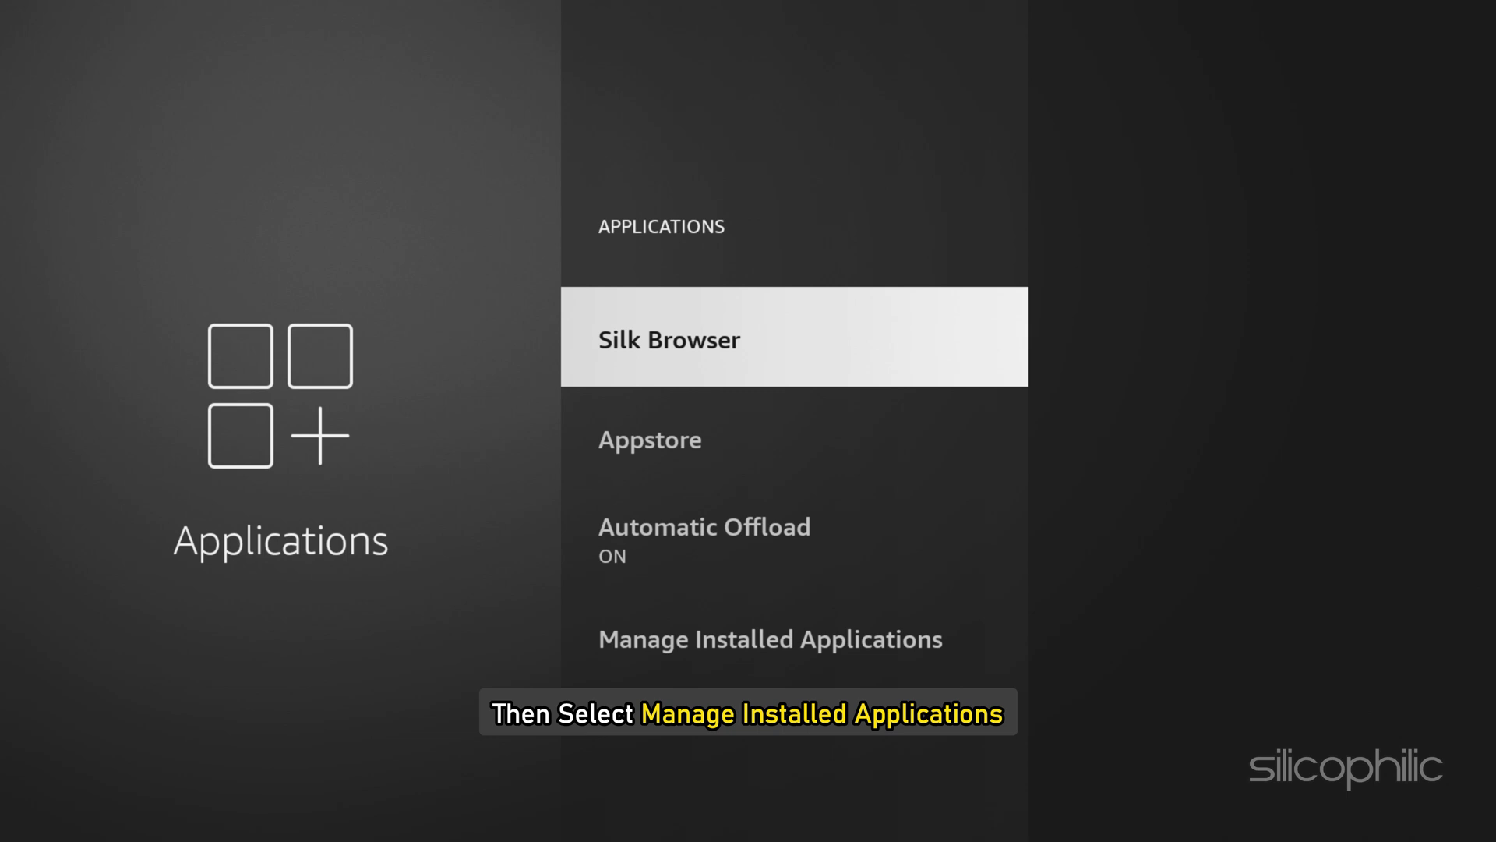
key("Down")
key("Down")
key("Down")
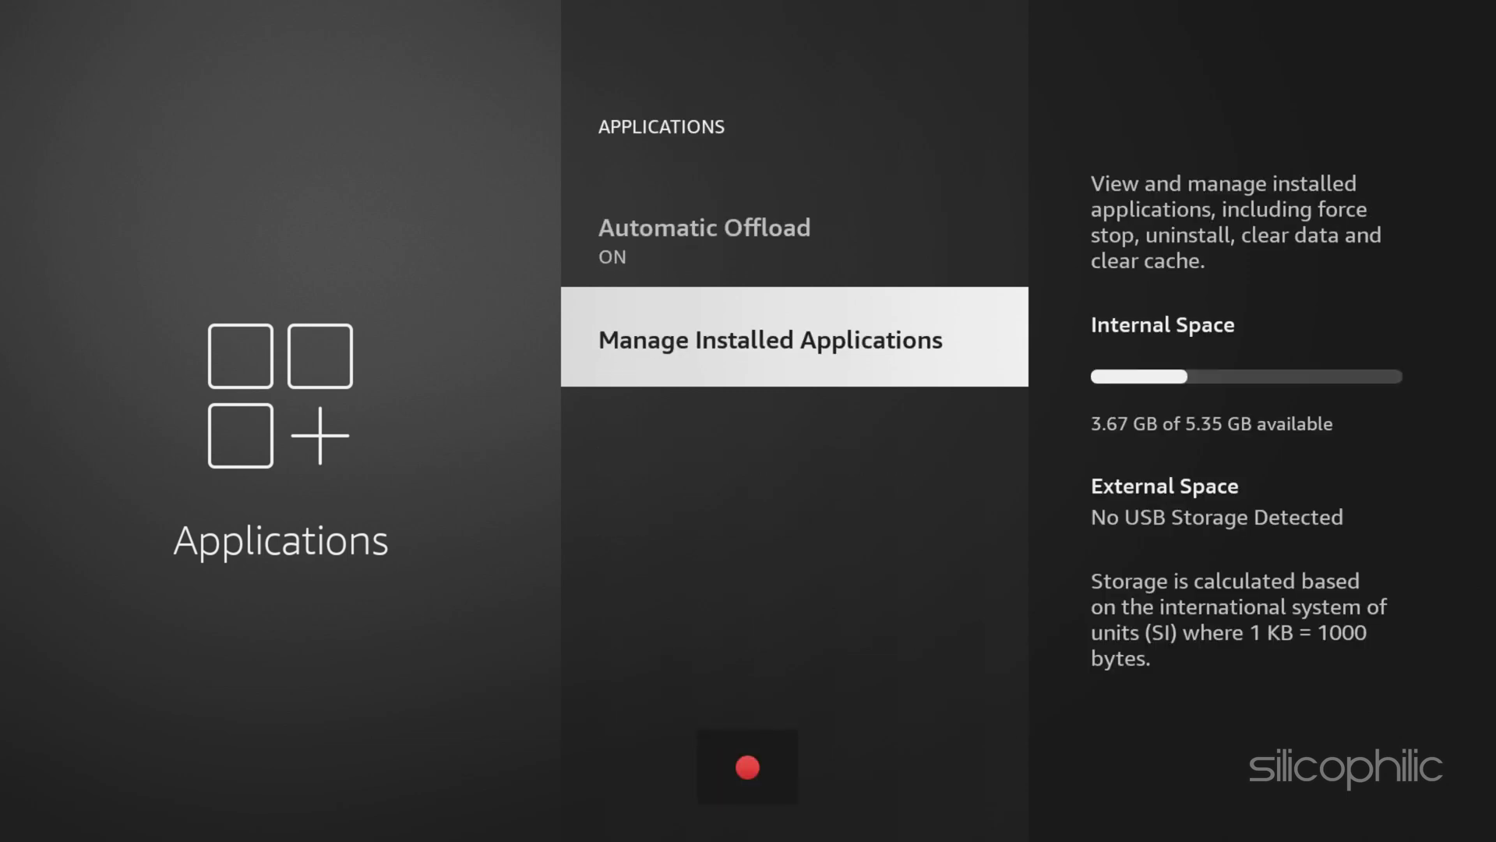
key("Return")
key("Down")
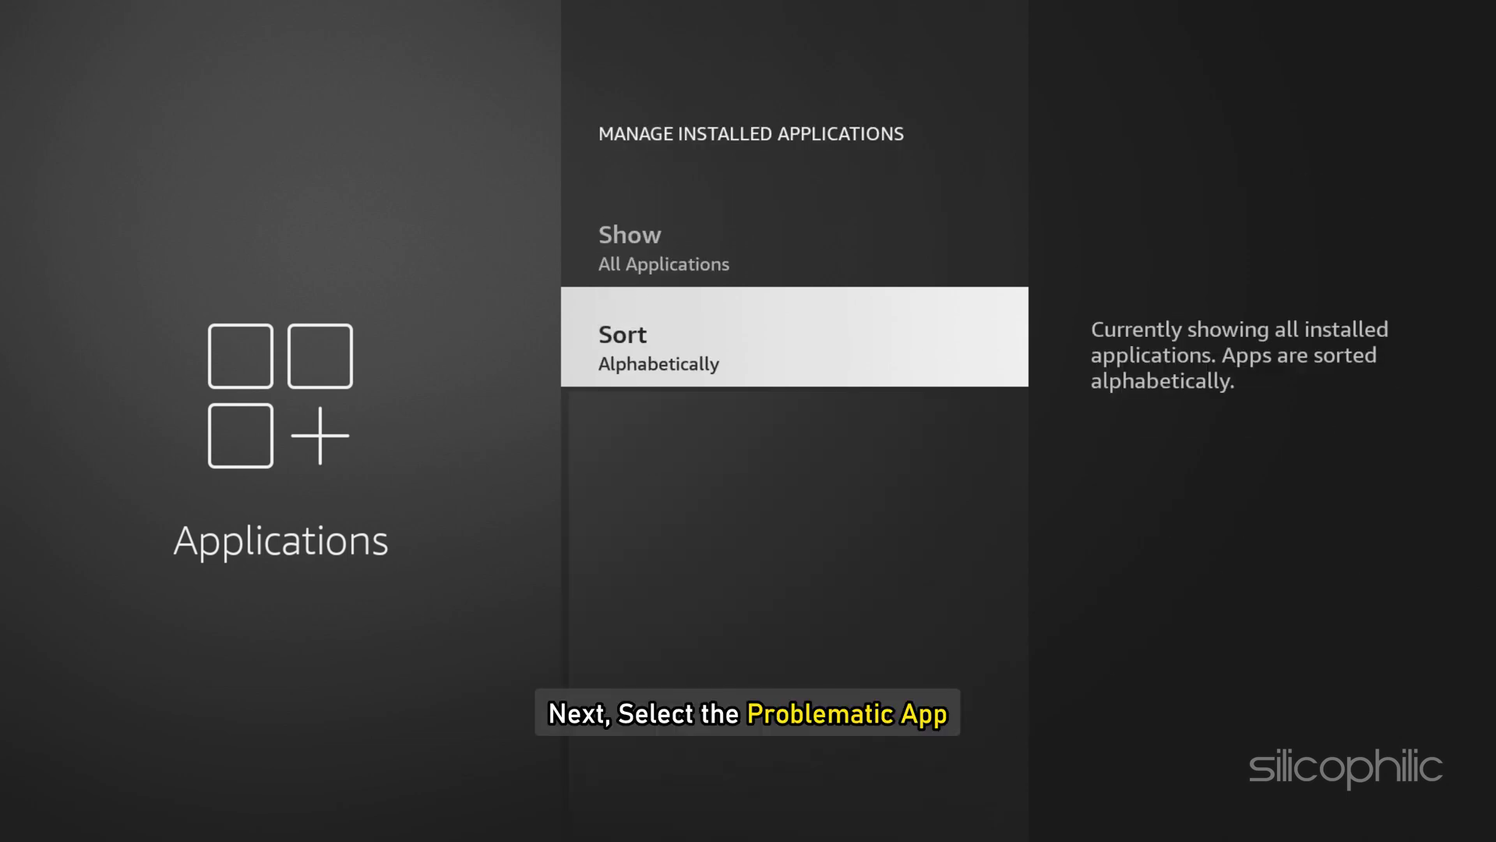
key("Down")
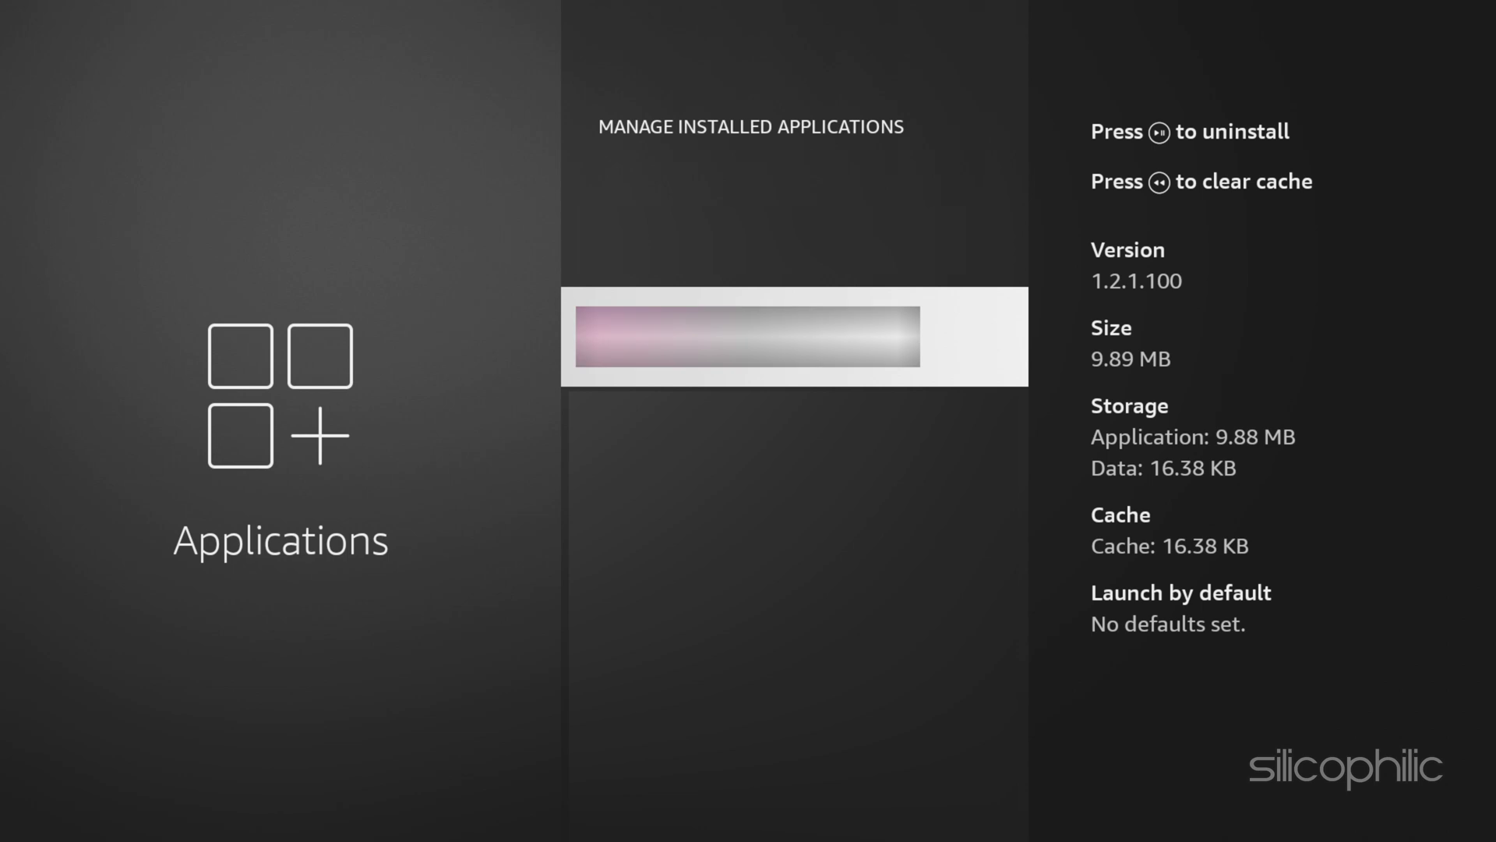
key("Return")
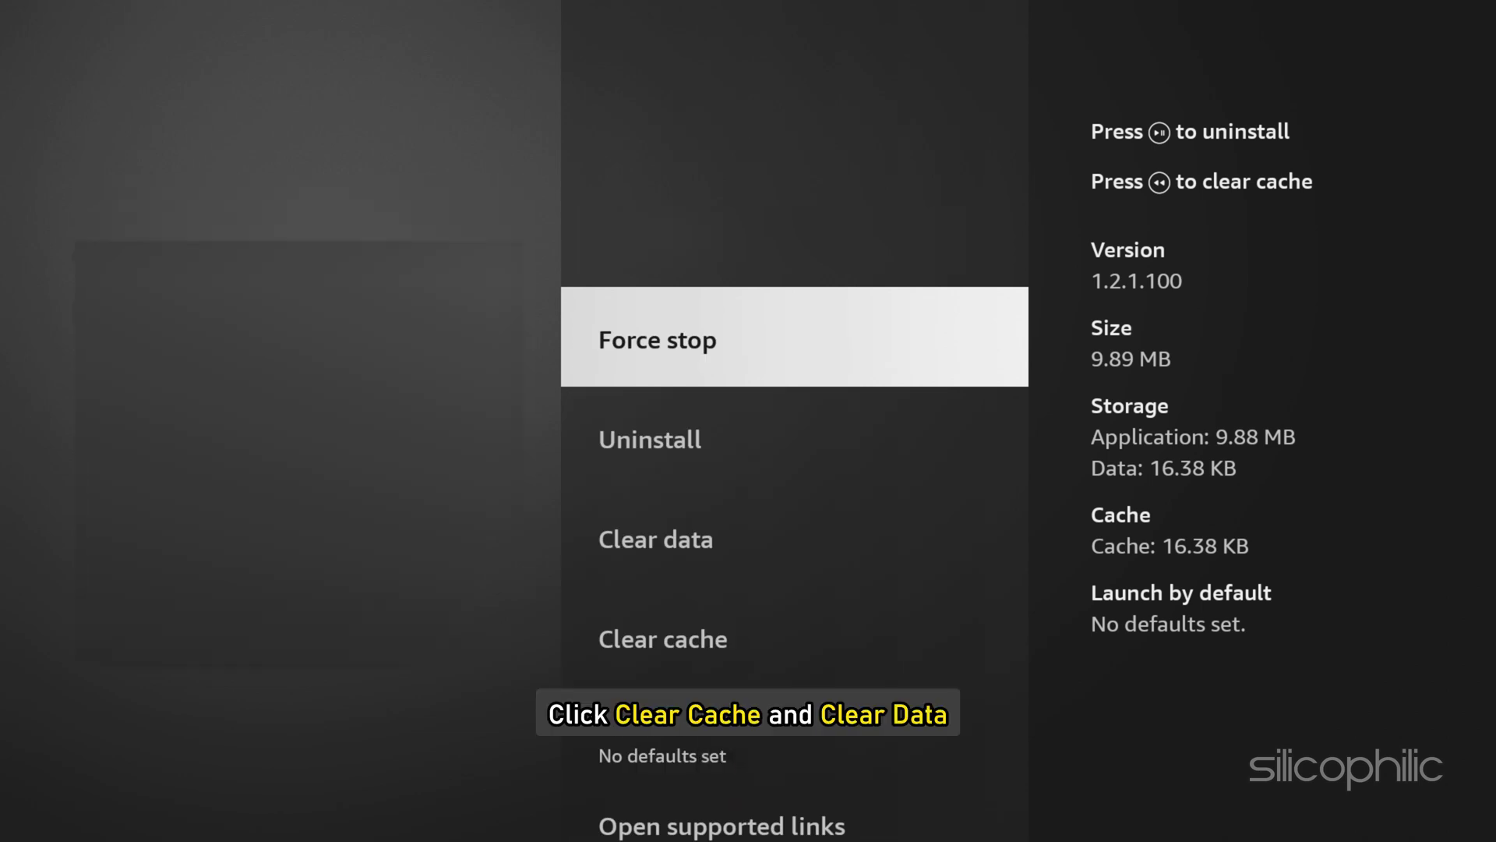
key("Down")
key("Down")
key("Down")
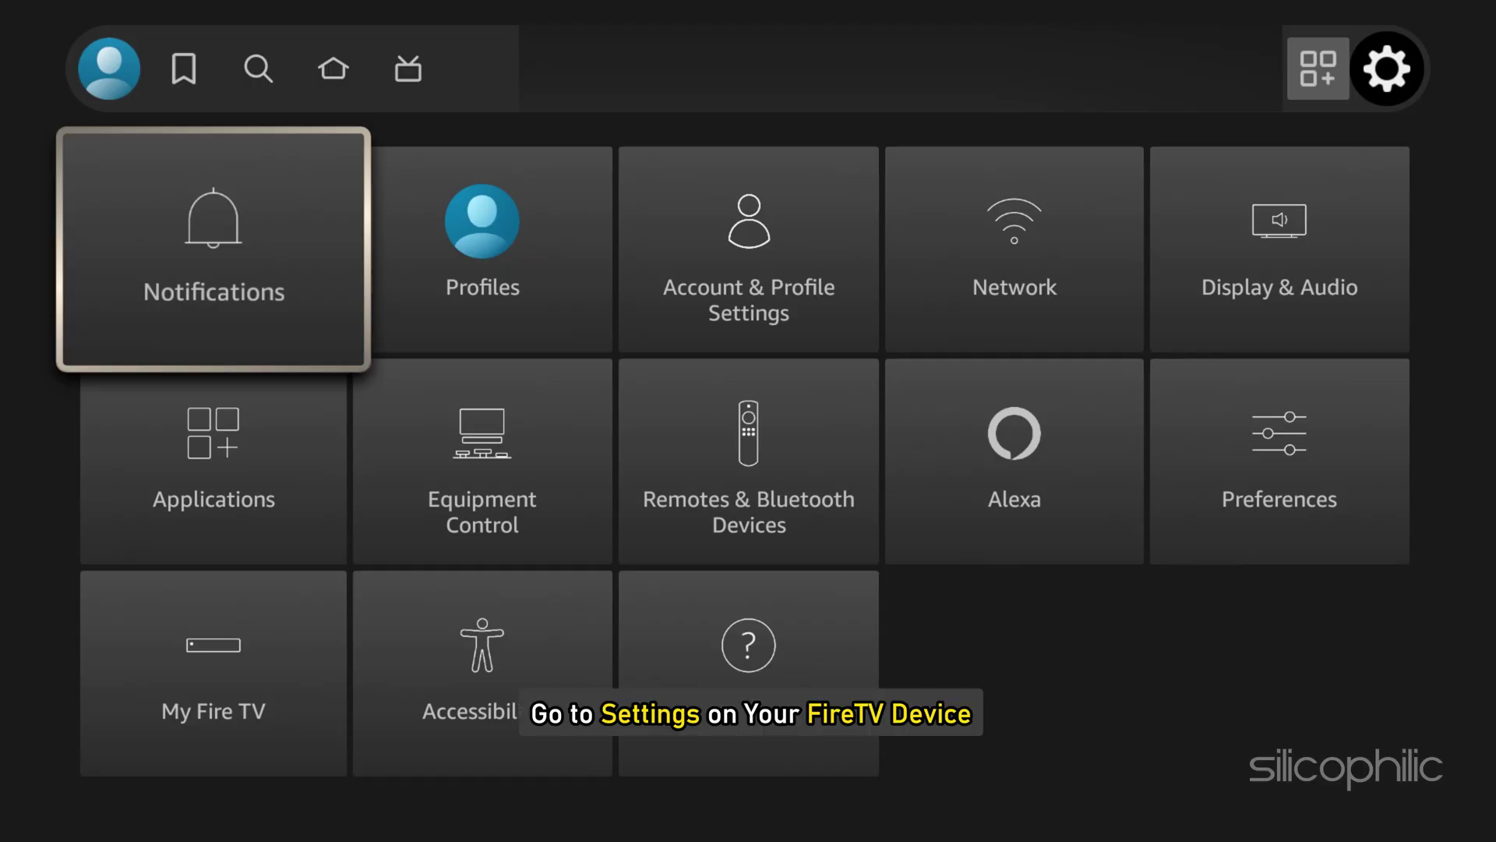
- Open Applications > Manage Installed Applications, showing 3.67 GB of 5.35 GB internal space free
key("Down")
key("Down")
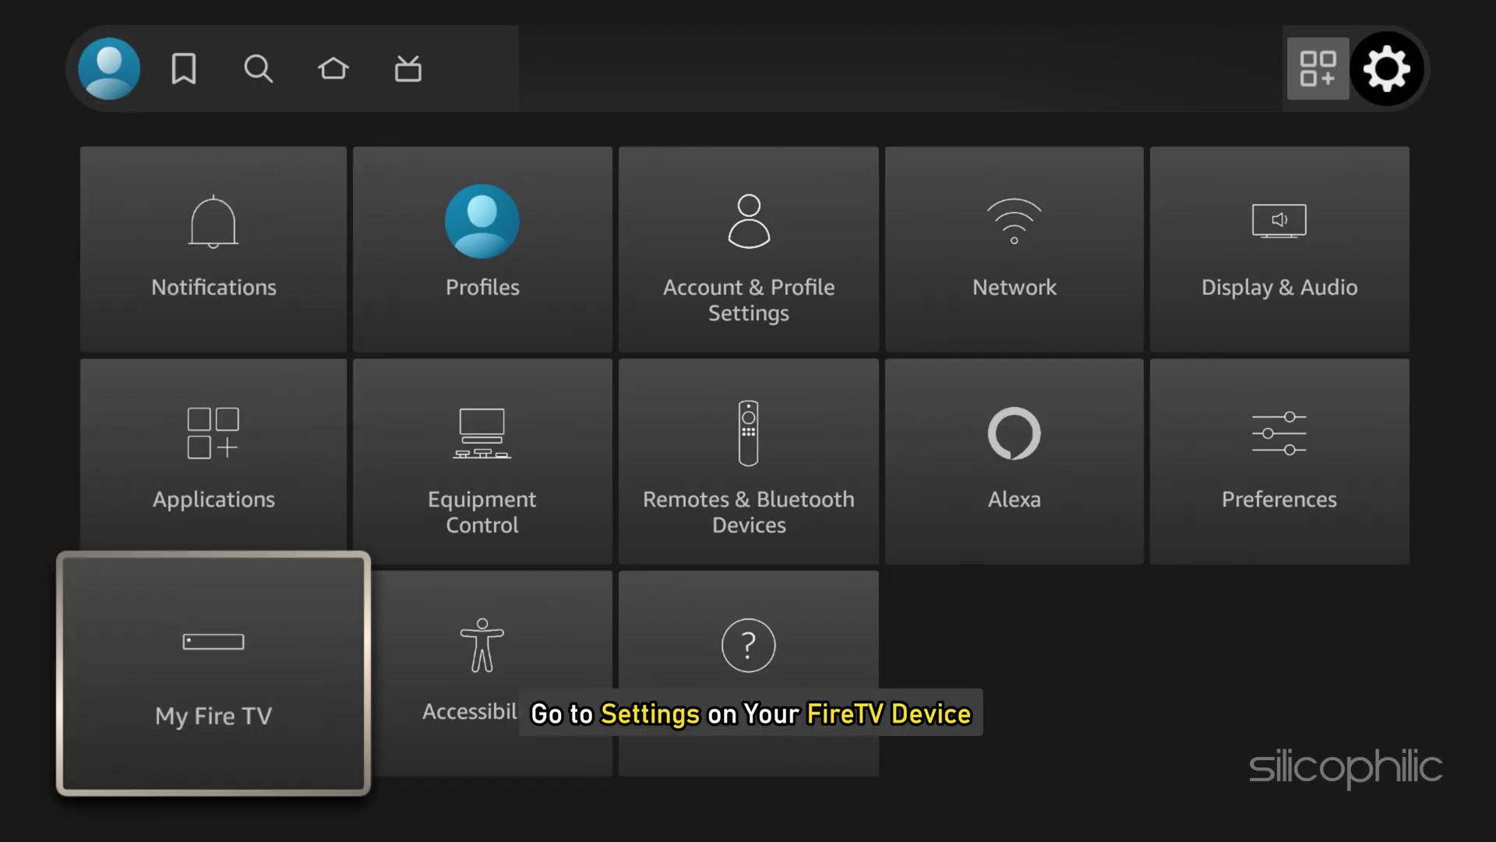
key("Up")
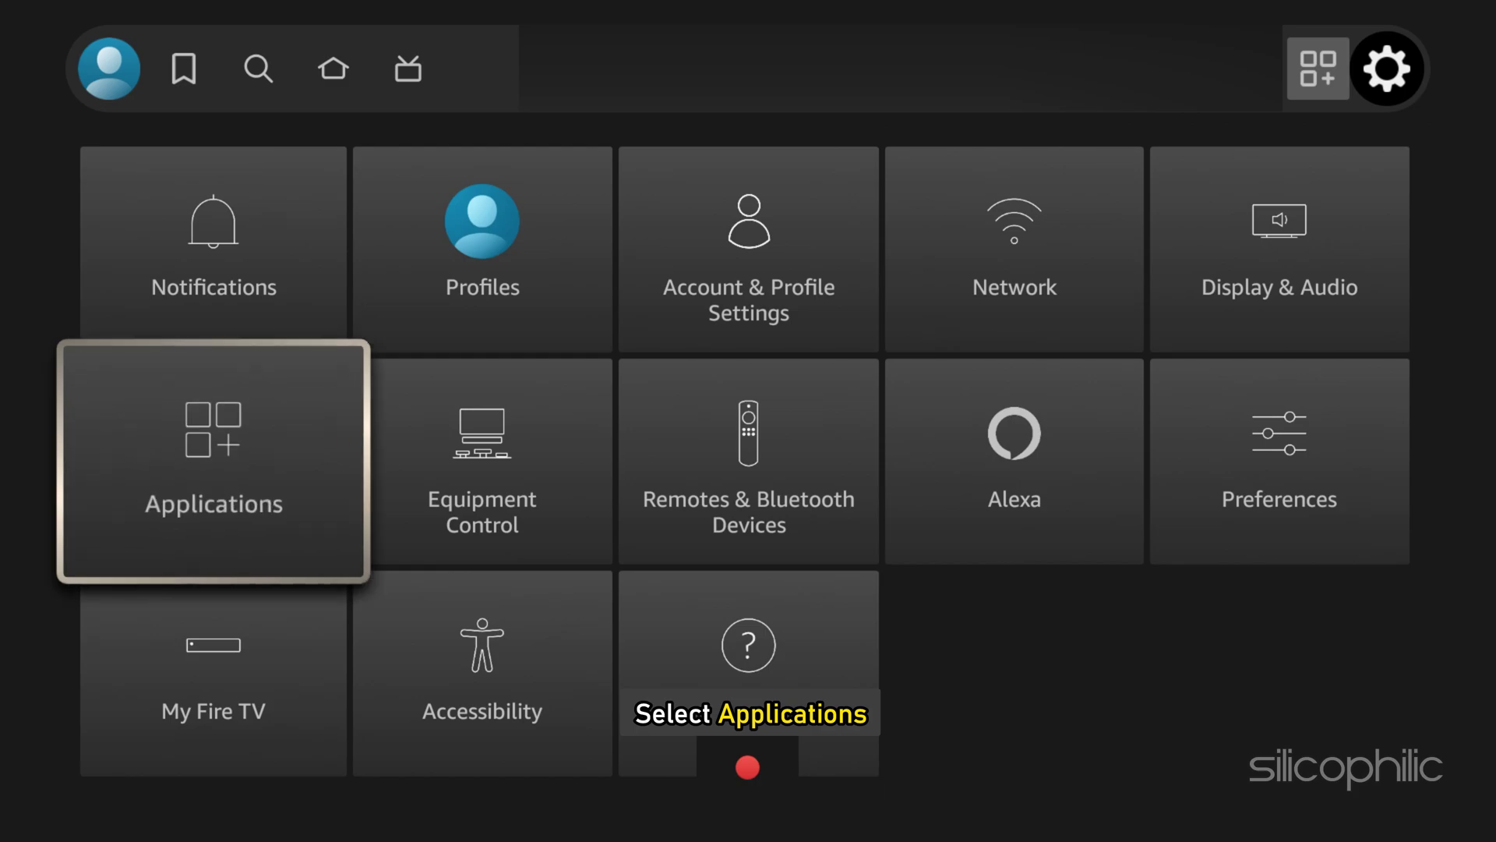
key("Return")
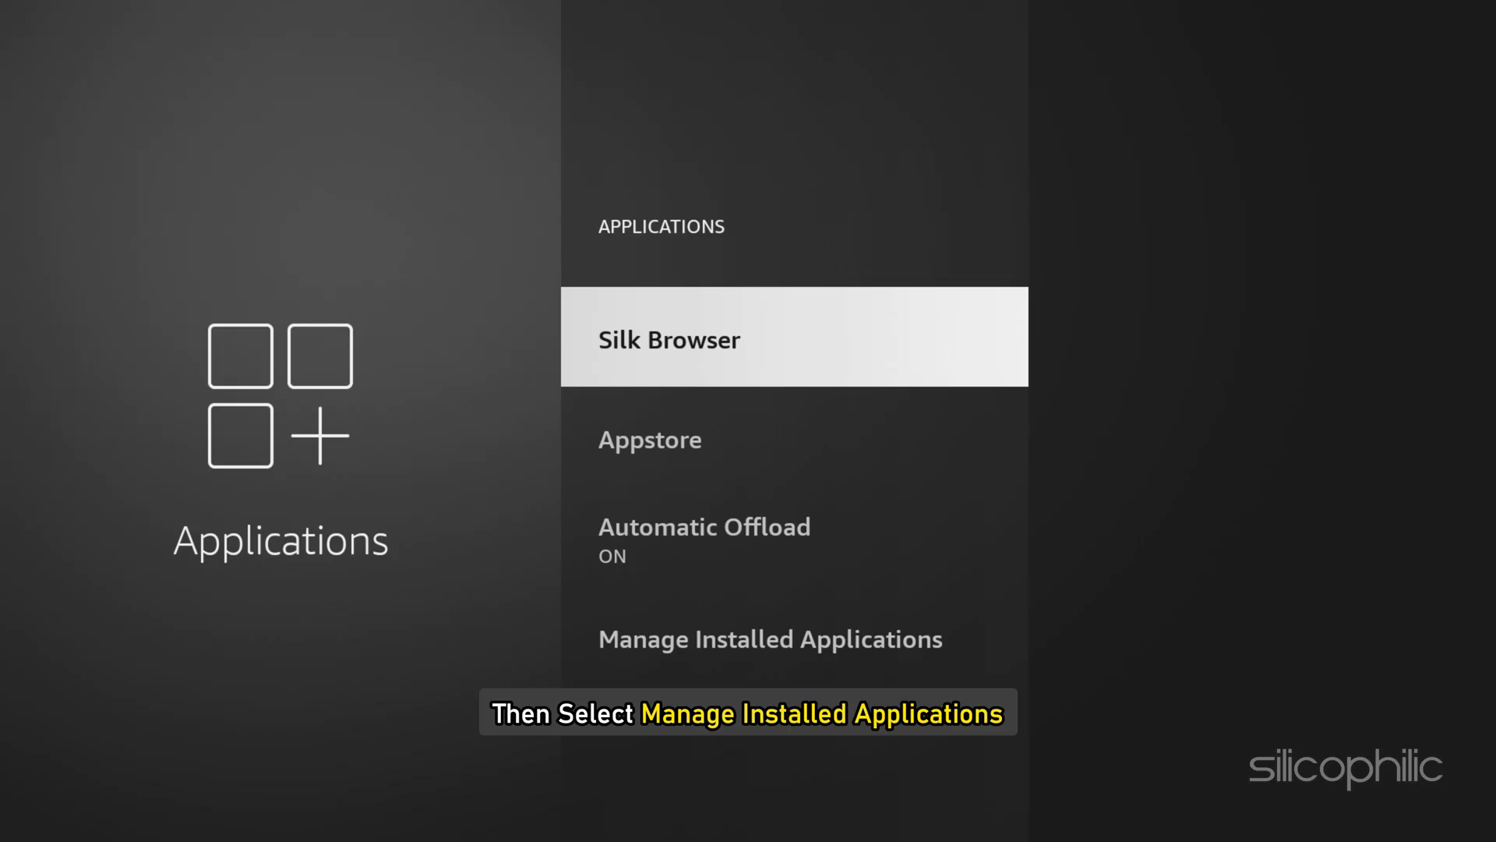
key("Down")
key("Down")
key("Down")
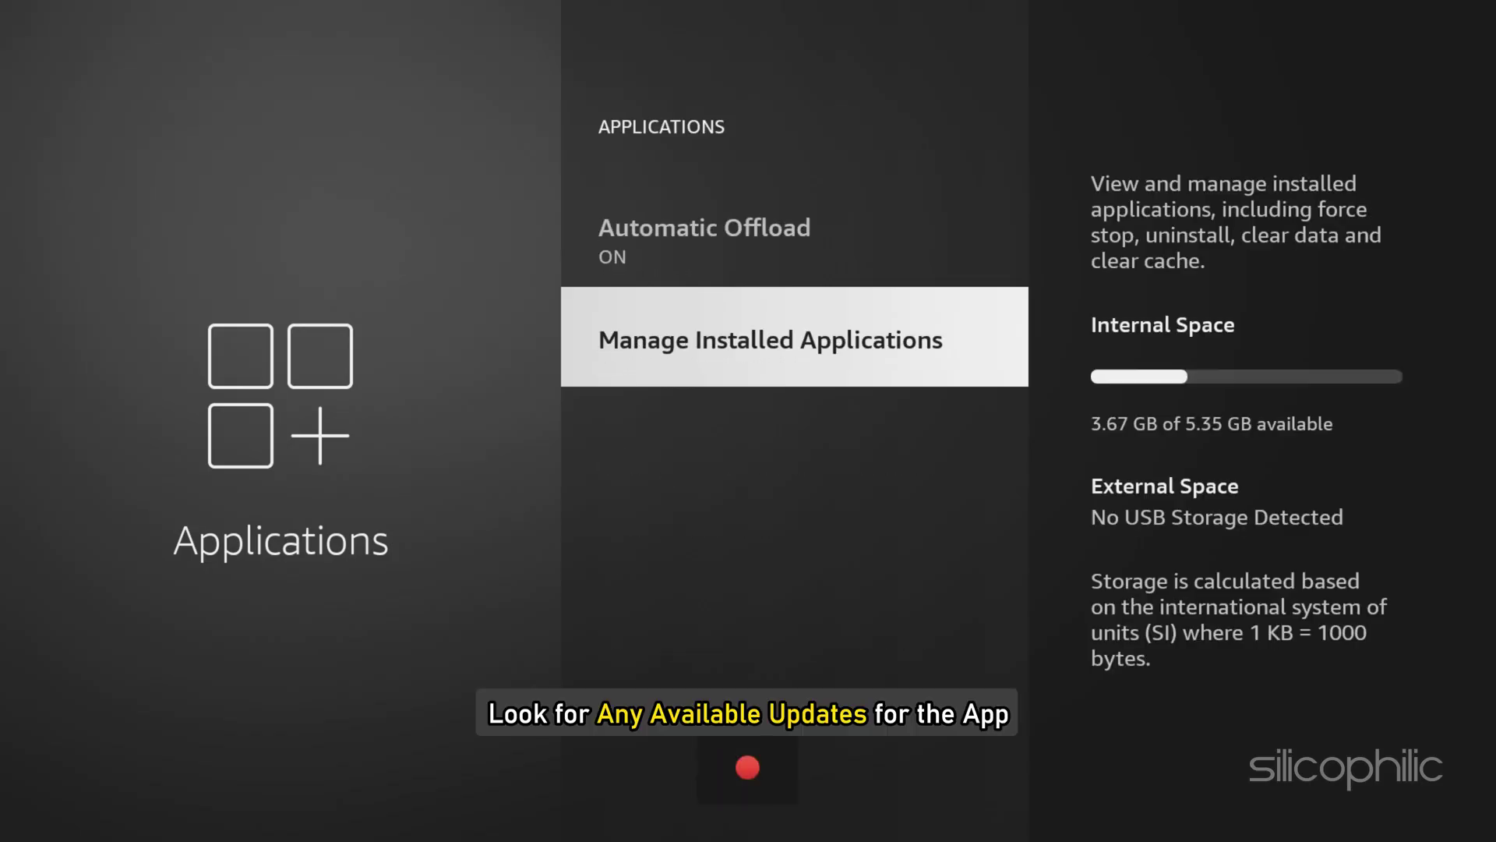
key("Return")
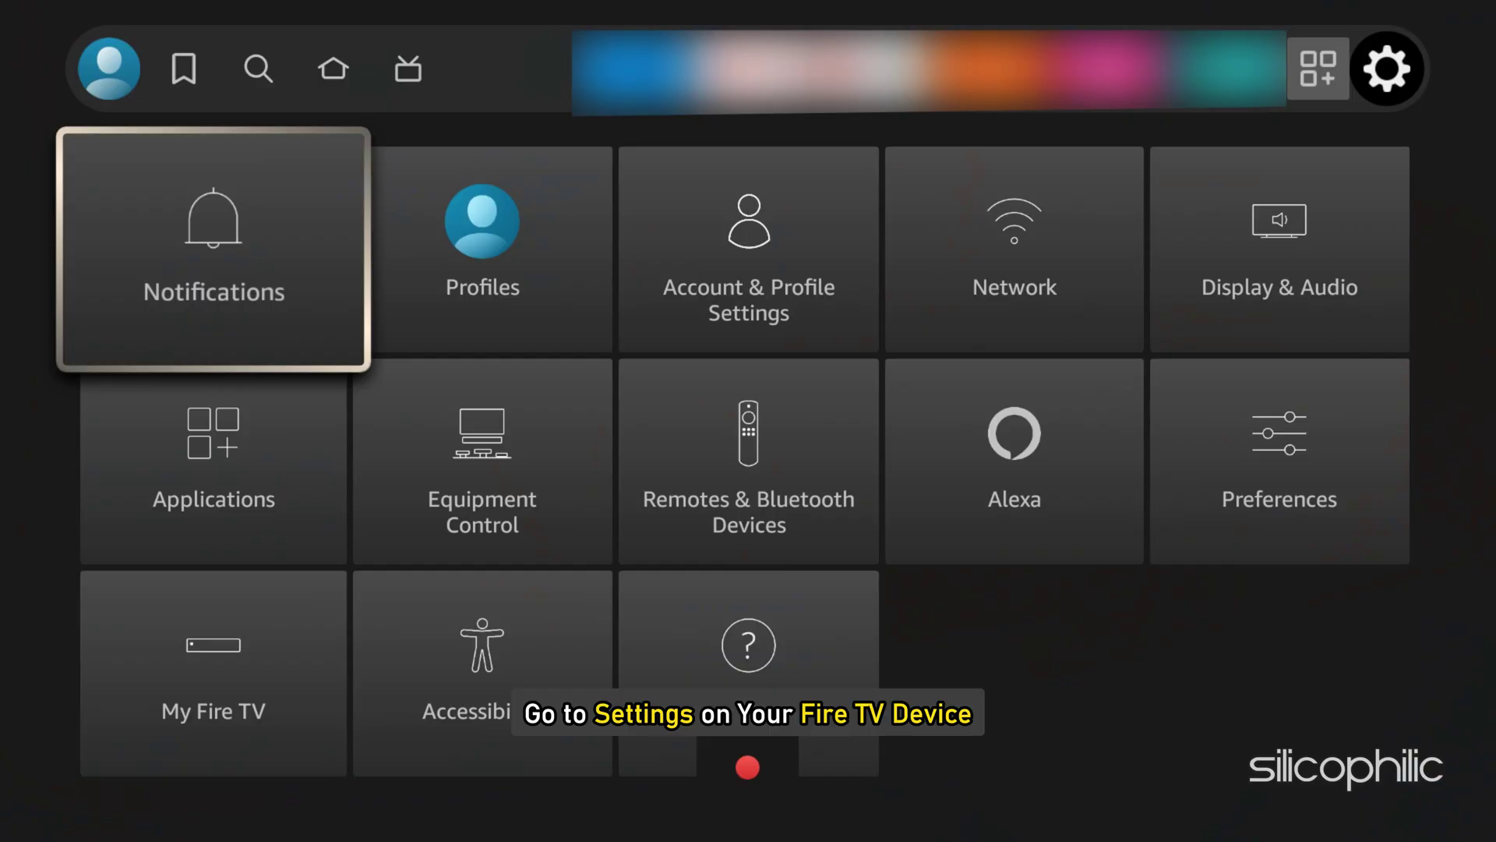
- Select the pink app under Manage Installed Applications, then uninstall it and confirm
key("Down")
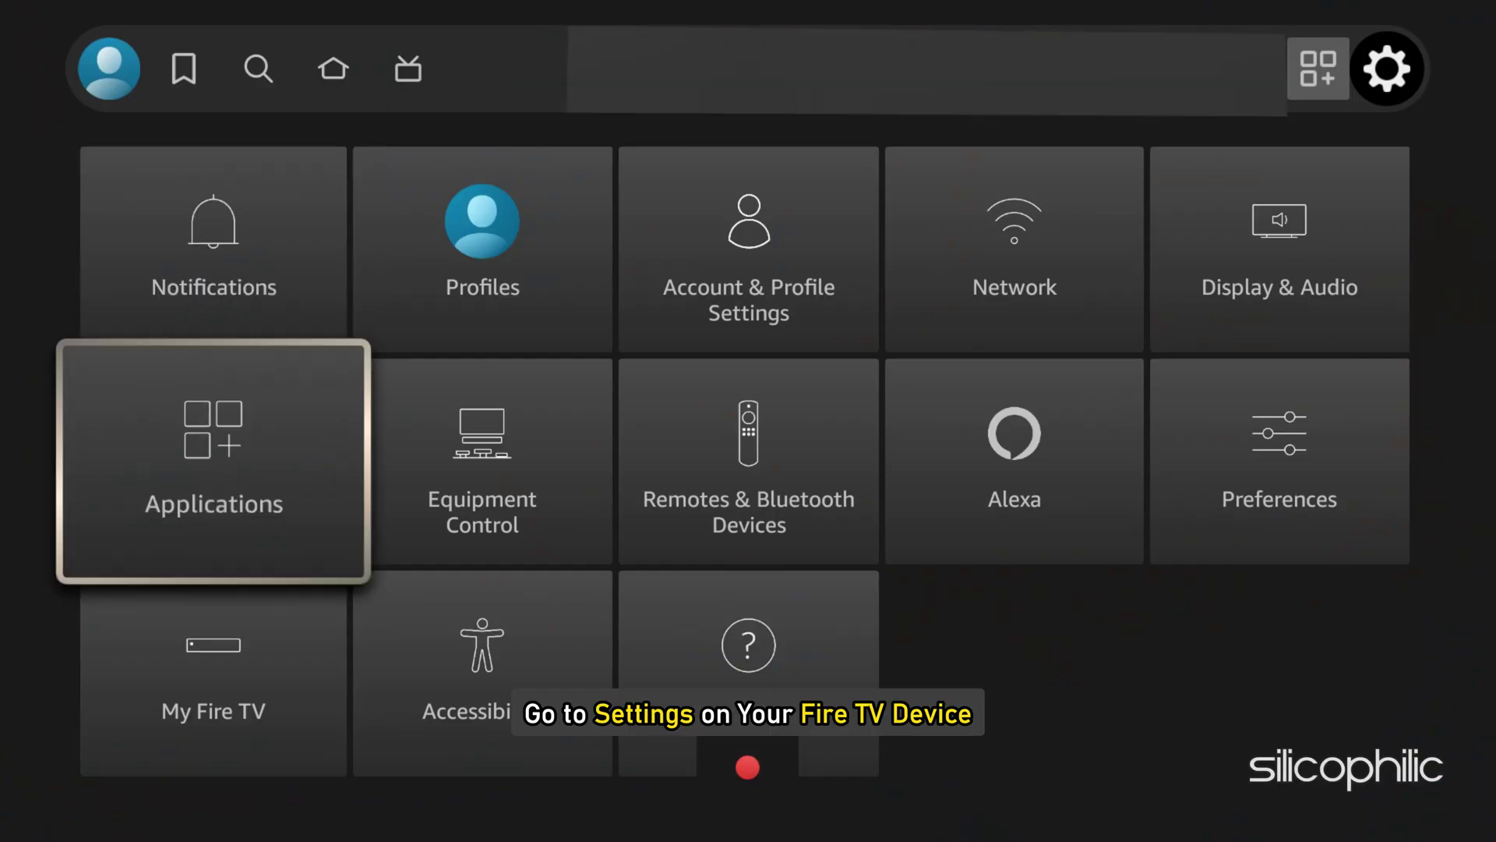
key("Return")
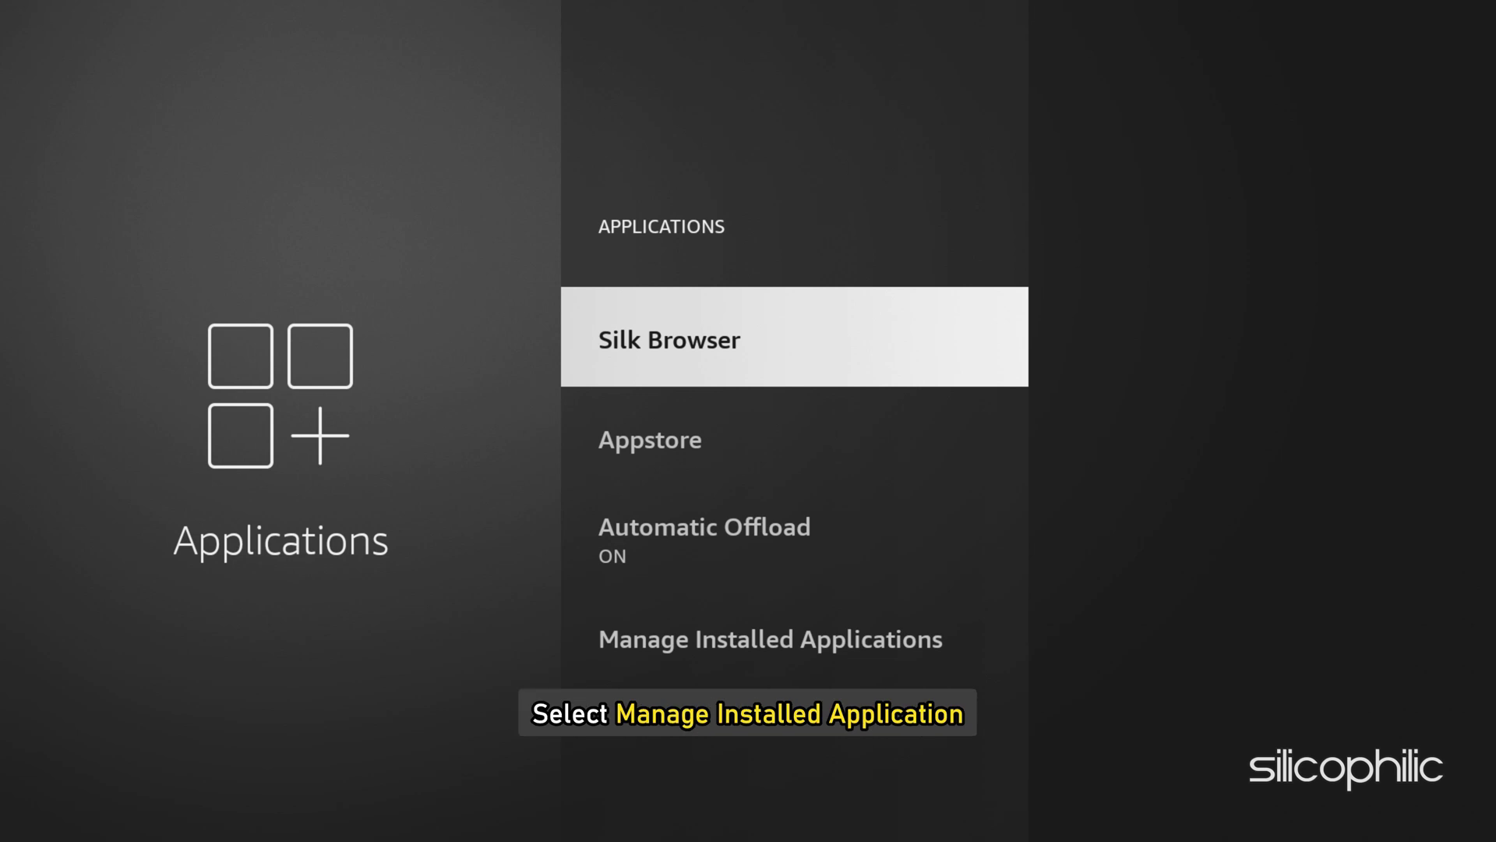
key("Down")
key("Down")
key("Down")
key("Return")
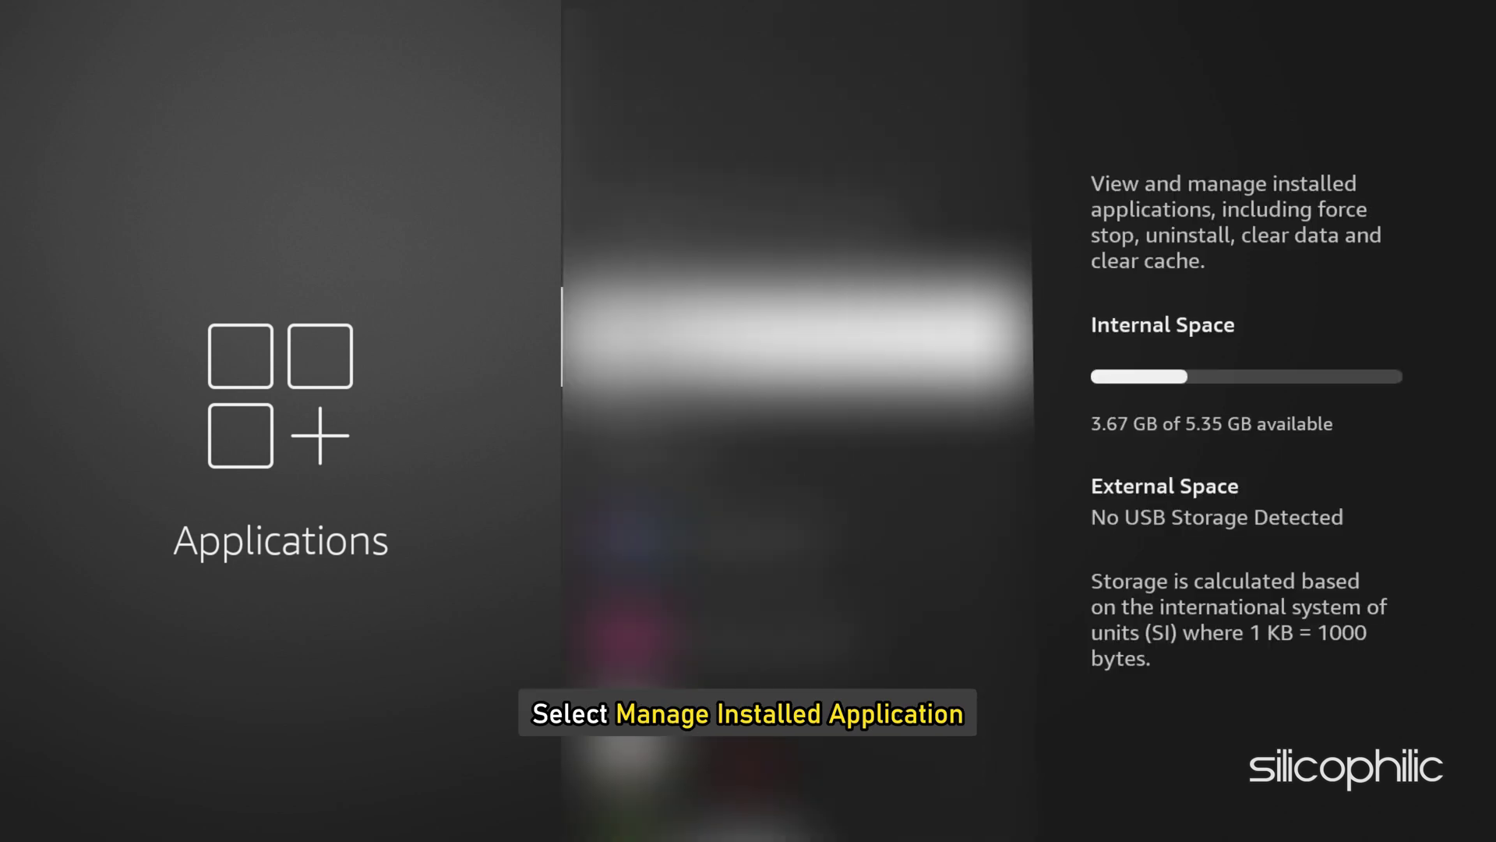
key("Down")
key("Down")
key("Return")
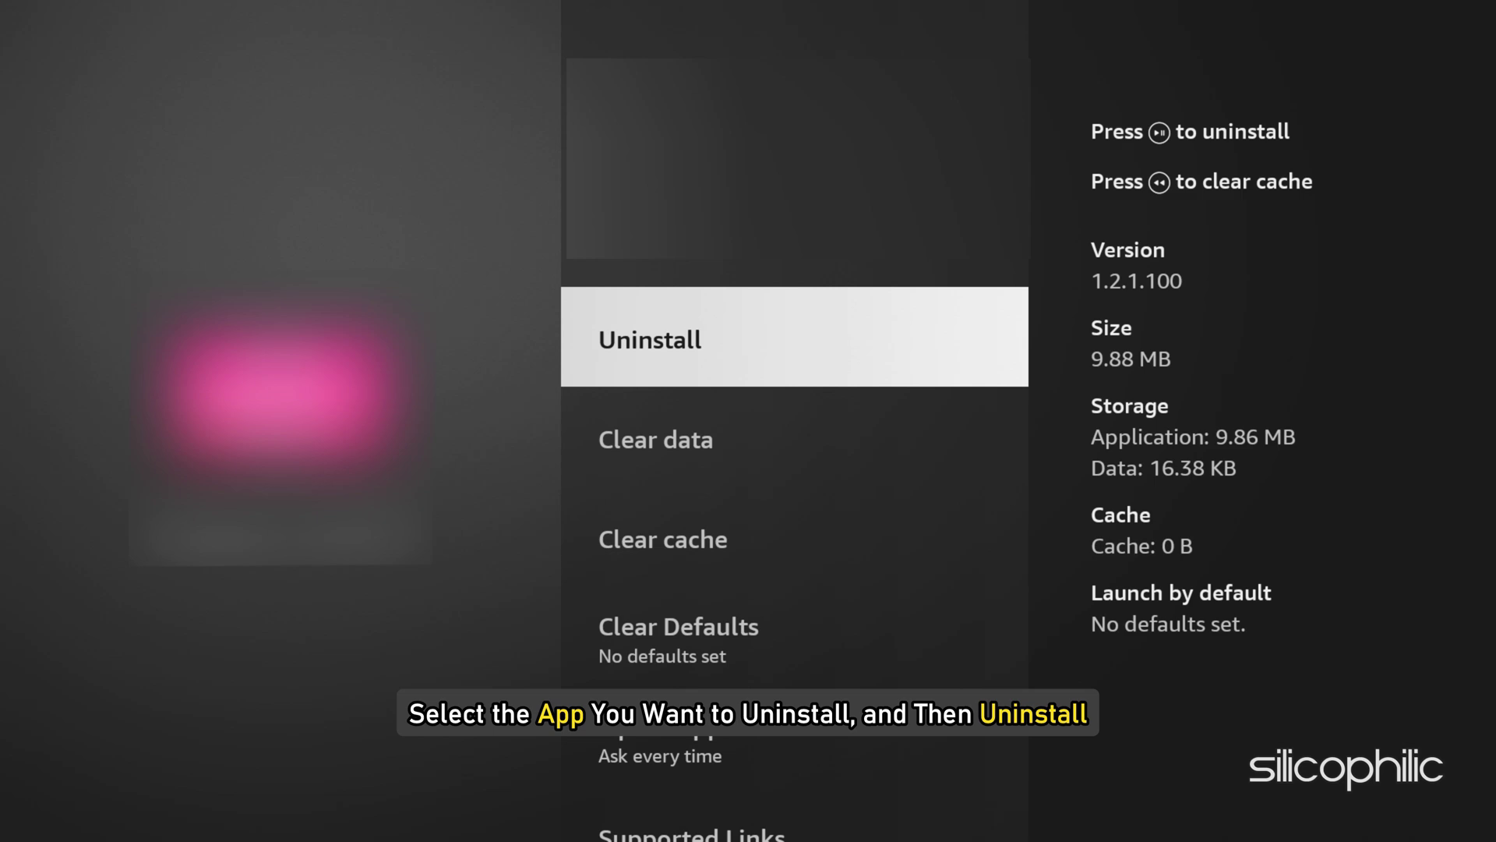
key("Return")
key("Return")
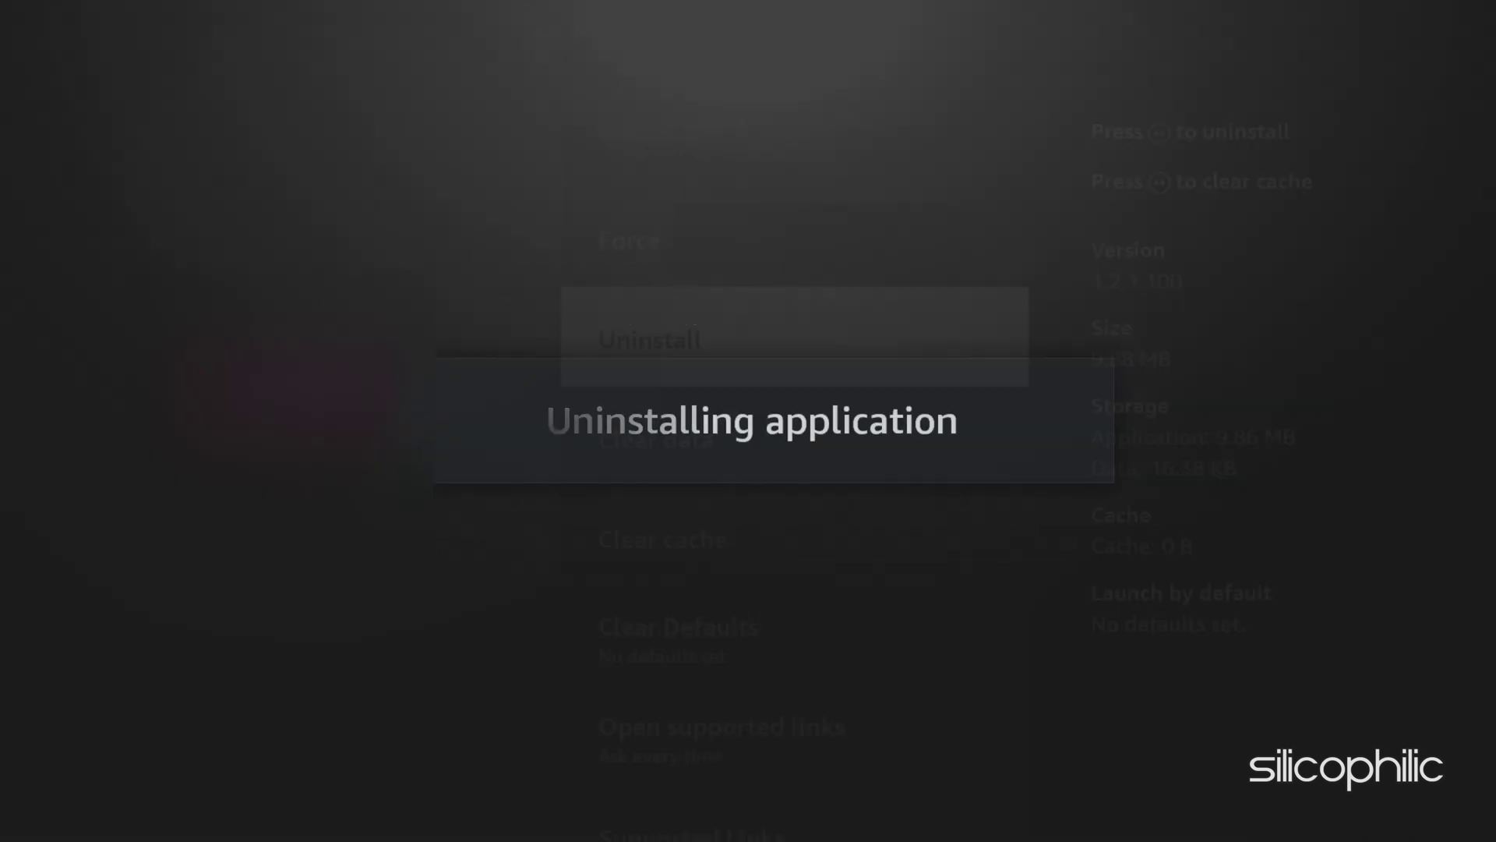